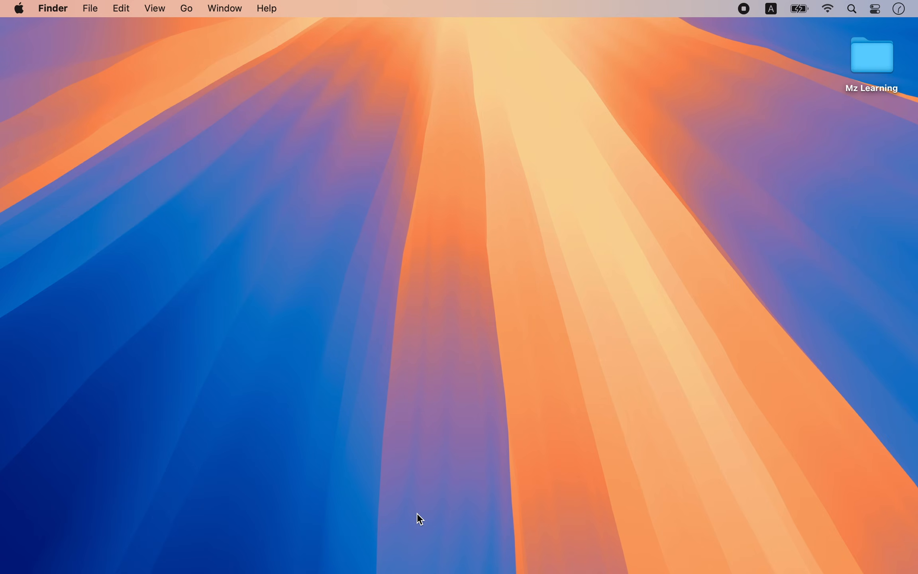
# Switch to Safari and download the 64-bit Windows 11 English ISO from Microsoft's download page
pyautogui.moveTo(312, 569)
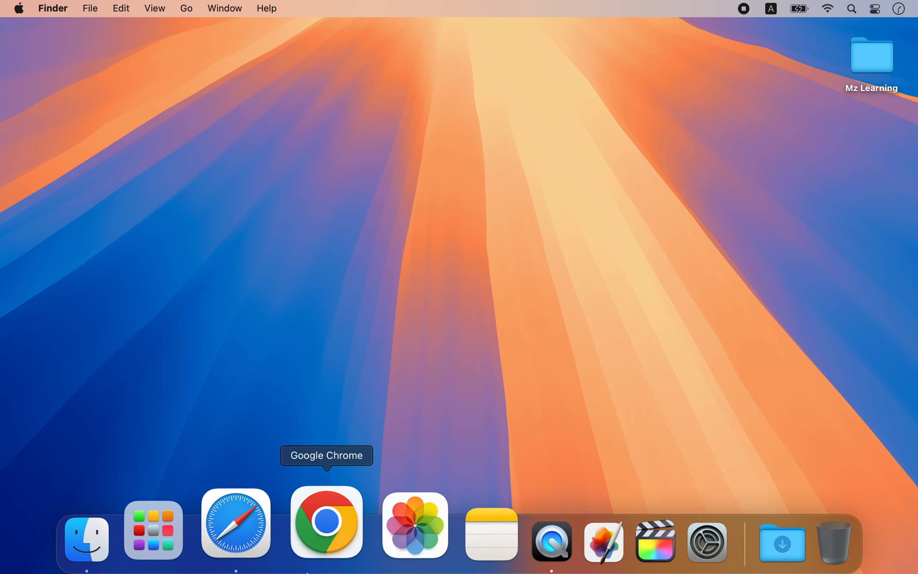
pyautogui.click(286, 555)
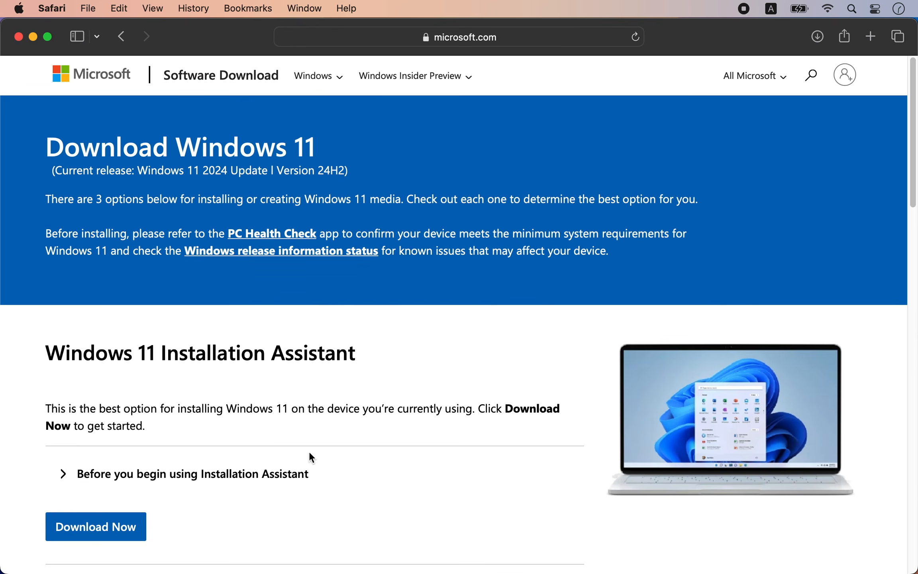
pyautogui.scroll(-13, 310, 458)
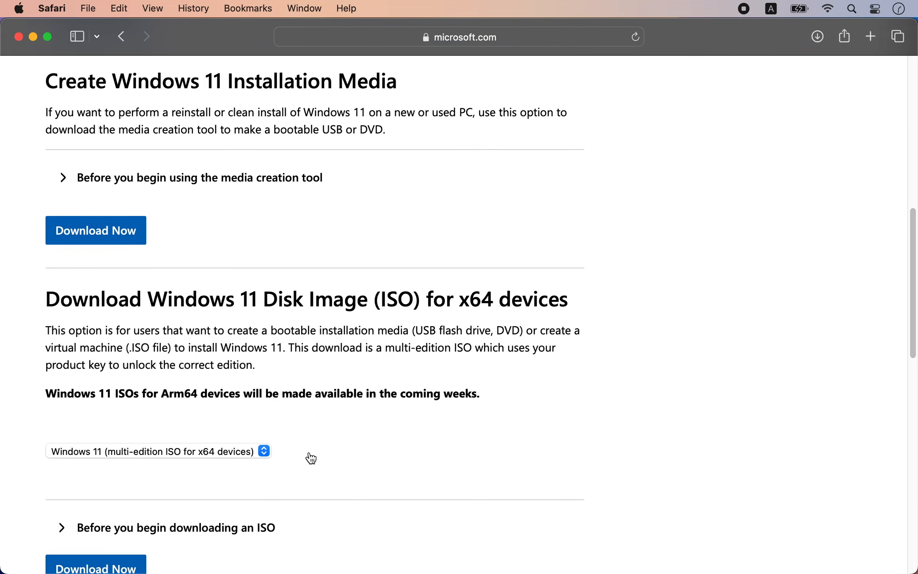
pyautogui.scroll(-5, 309, 453)
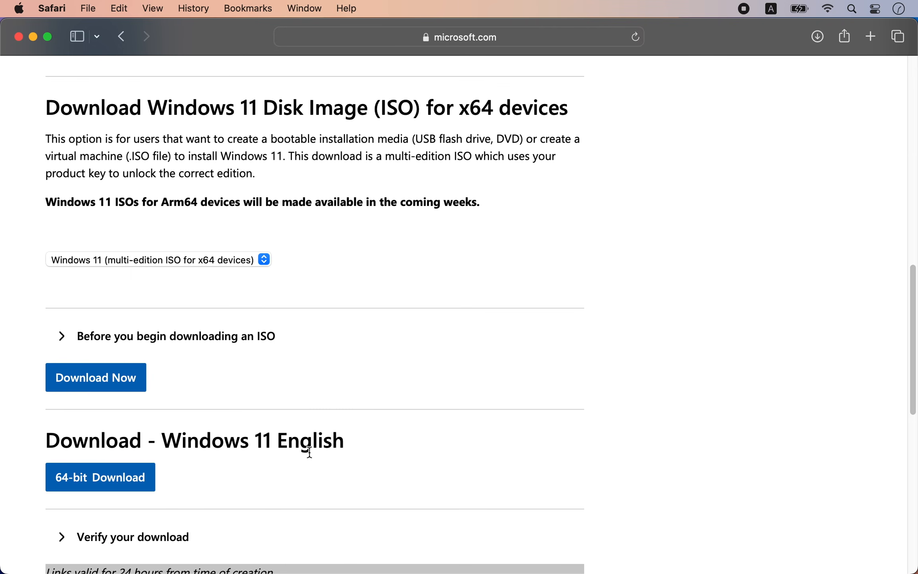
pyautogui.click(115, 482)
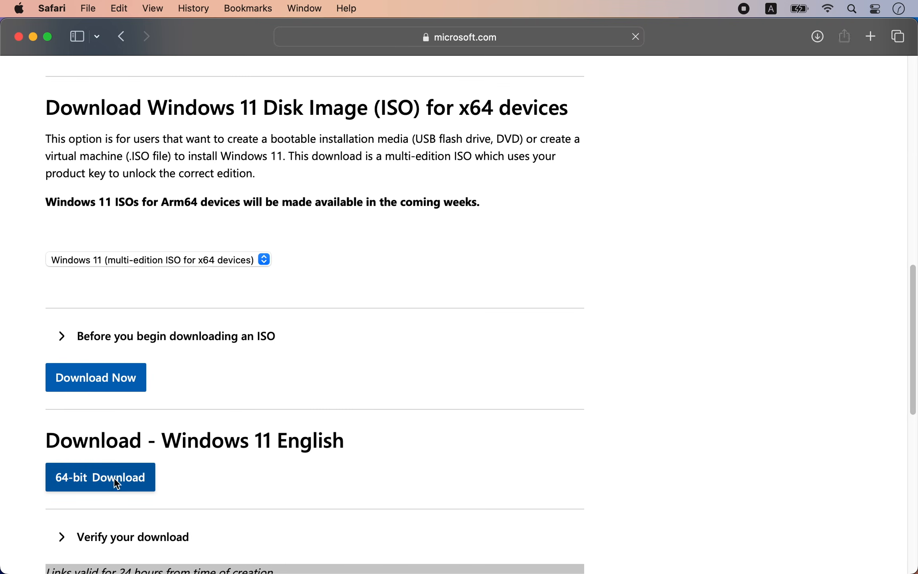
pyautogui.click(585, 342)
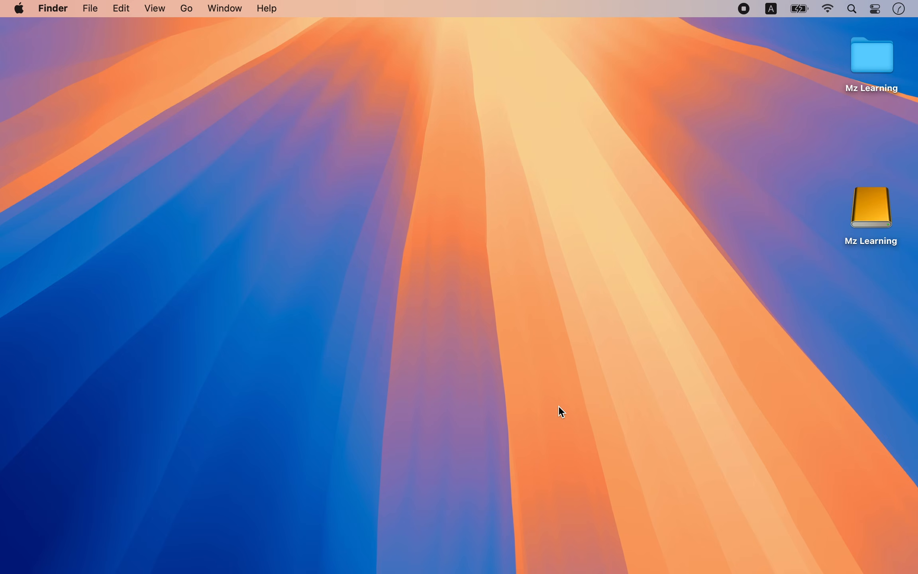
# Open Disk Utility and set its view to show all devices
pyautogui.press('super+space')
pyautogui.write('disk')
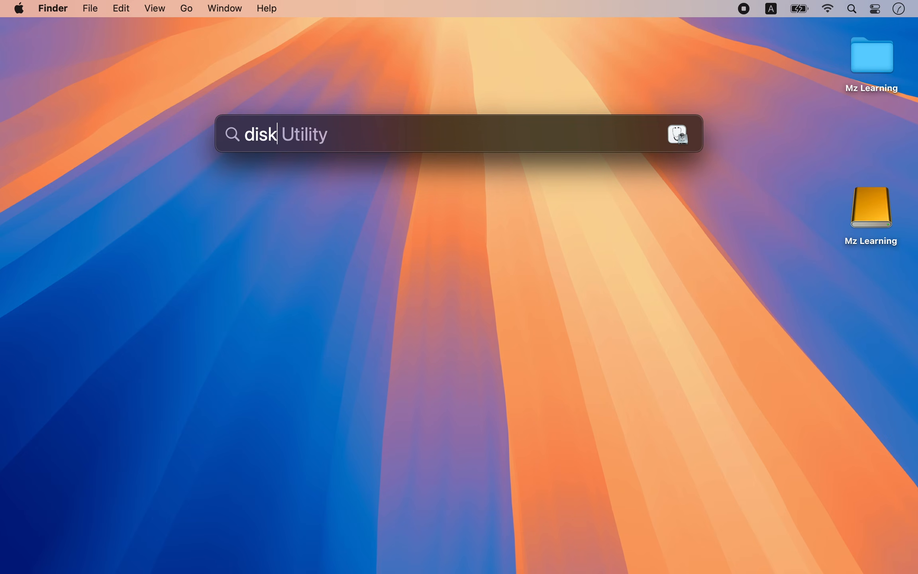
pyautogui.press('Return')
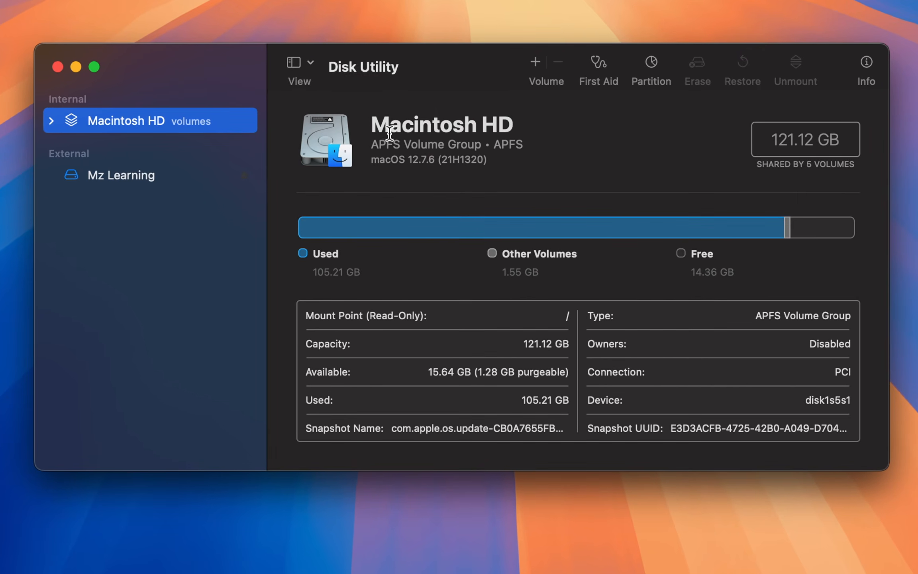
pyautogui.click(313, 65)
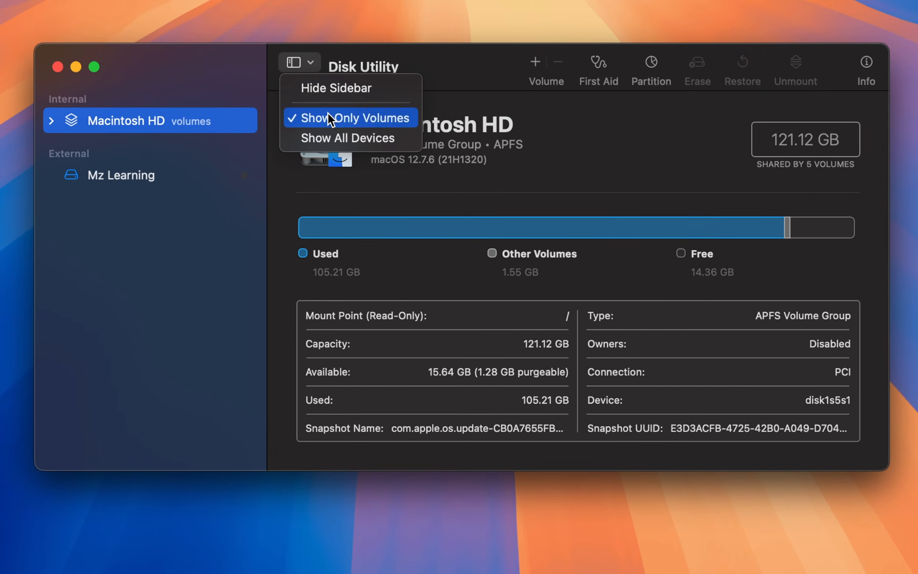
pyautogui.click(335, 135)
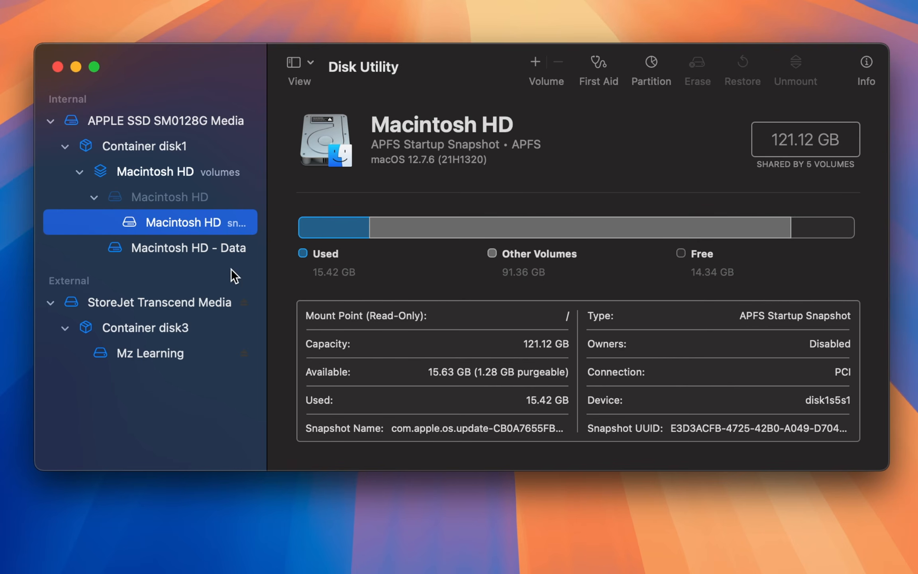
# Start partitioning the external StoreJet Transcend Media device and add a second partition
pyautogui.click(179, 304)
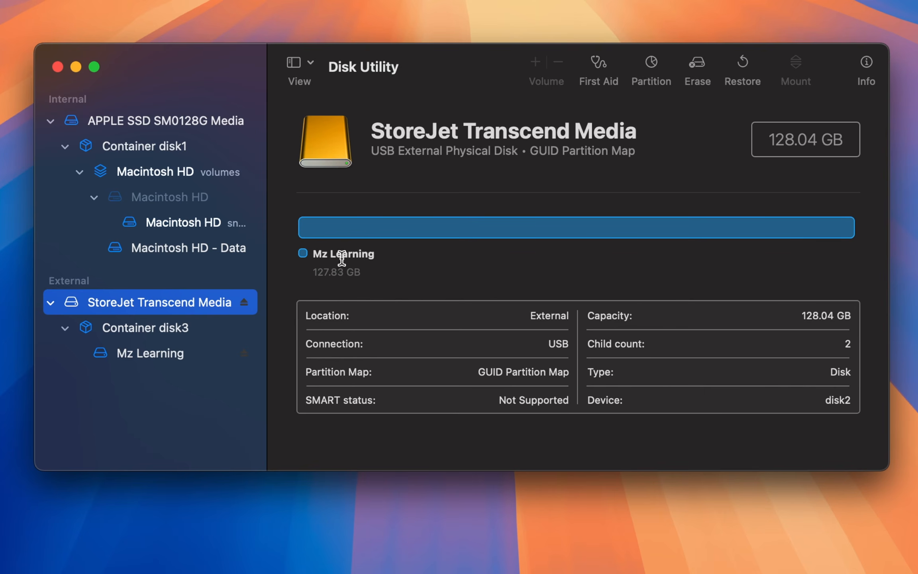
pyautogui.click(652, 61)
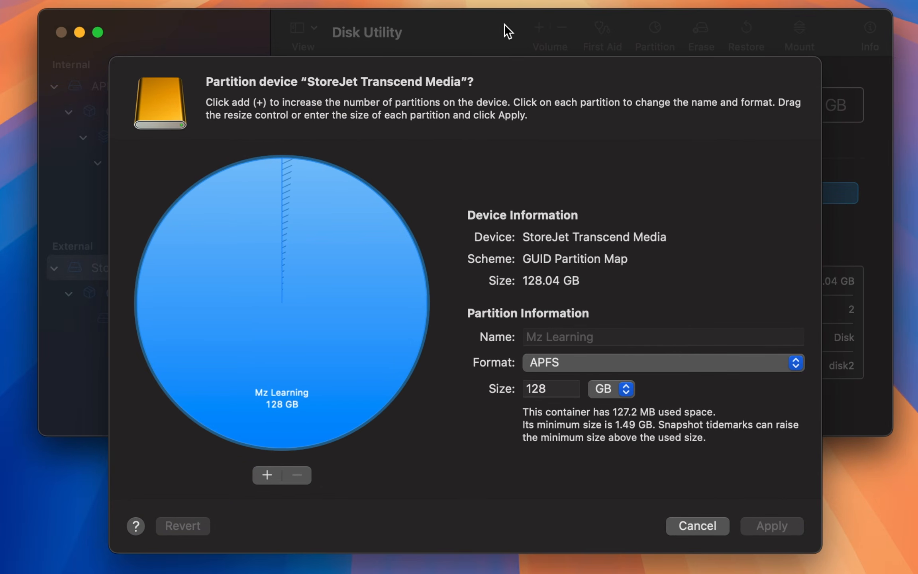
pyautogui.click(268, 473)
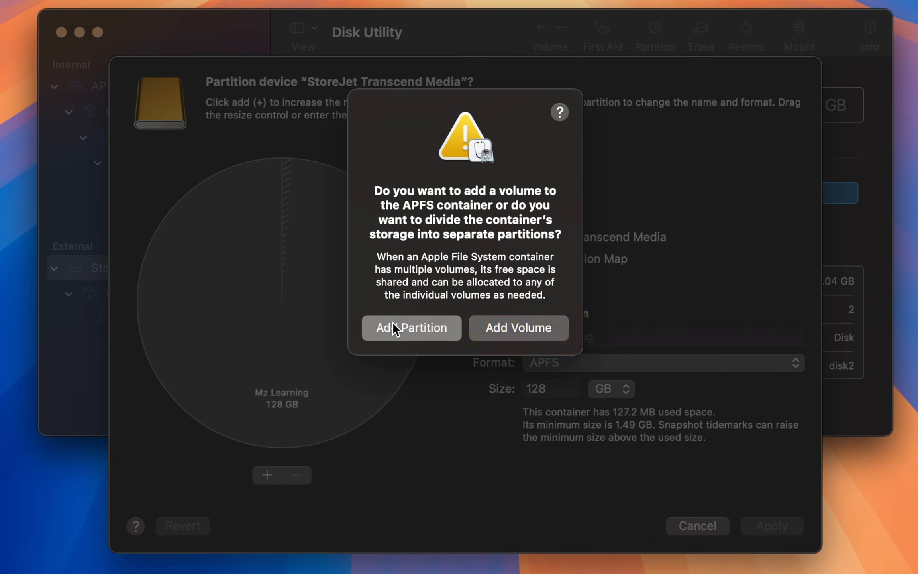
pyautogui.click(393, 322)
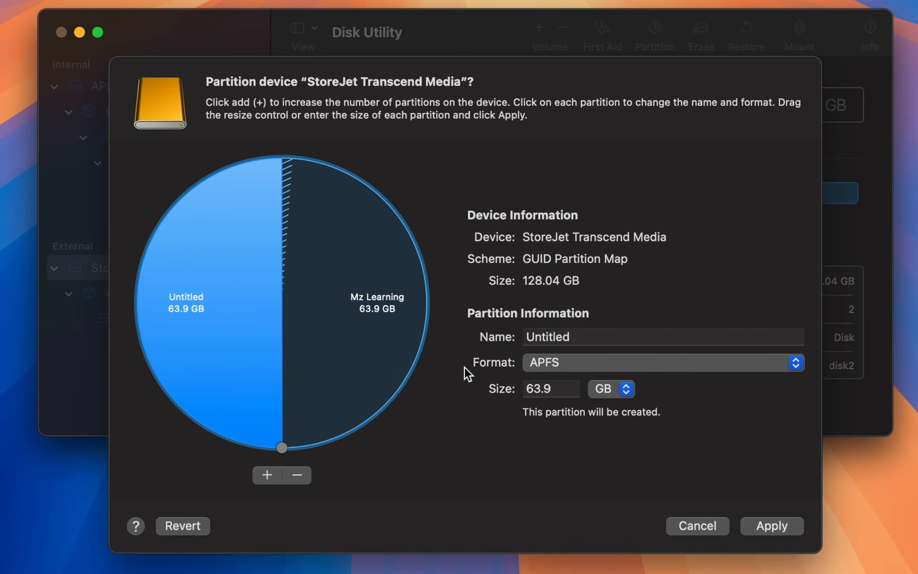
# Set the new partition's size to 400 MB, its name to EFI and its format to MS-DOS (FAT)
pyautogui.click(559, 387)
pyautogui.press('BackSpace')
pyautogui.write('400')
pyautogui.click(629, 392)
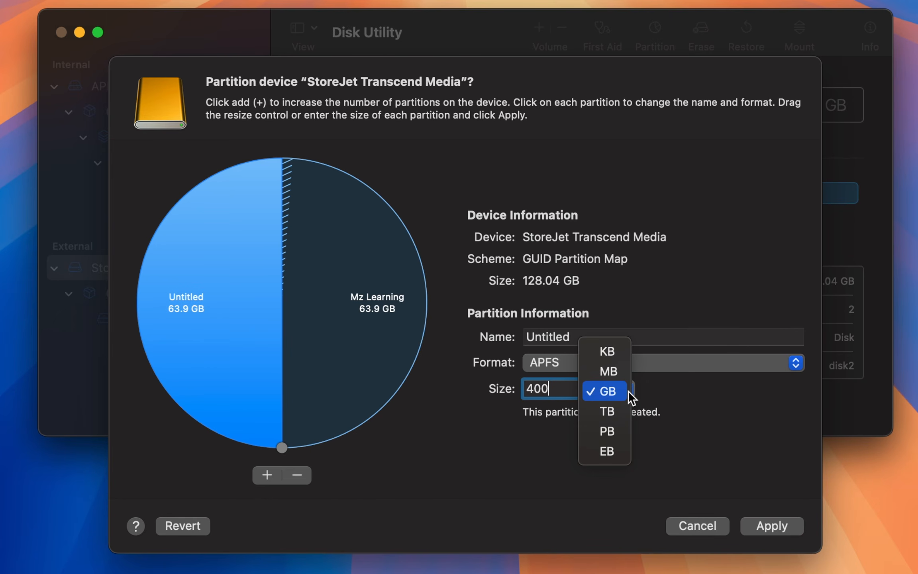
pyautogui.click(621, 375)
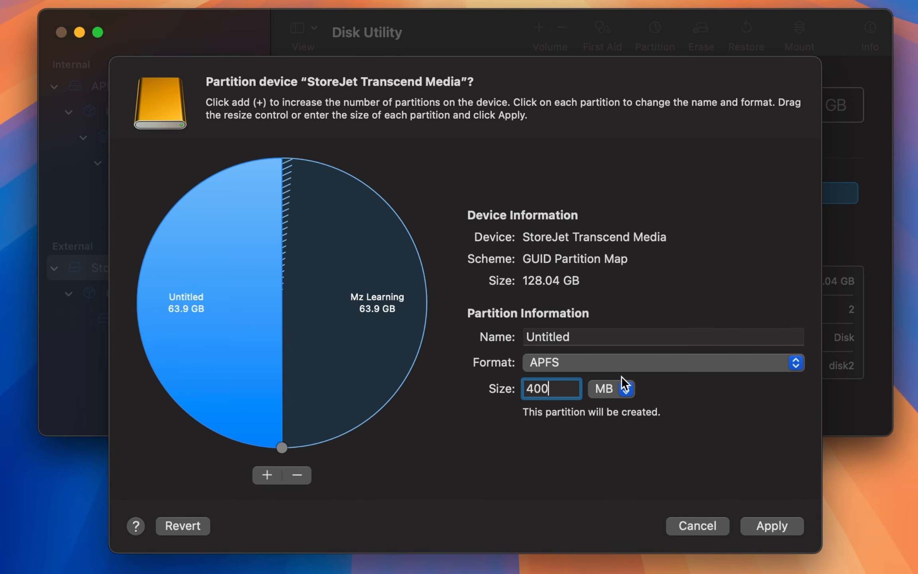
pyautogui.doubleClick(580, 338)
pyautogui.write('EFI')
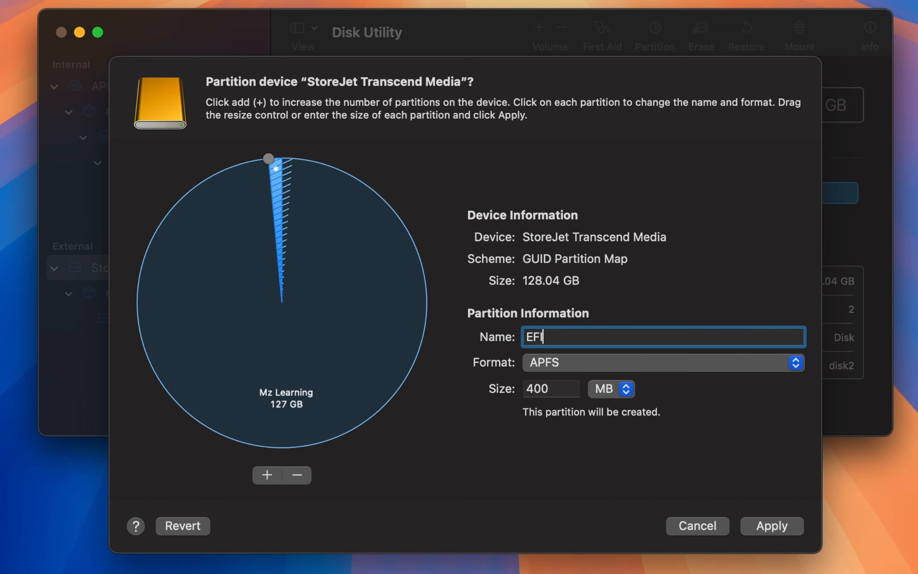
pyautogui.click(555, 363)
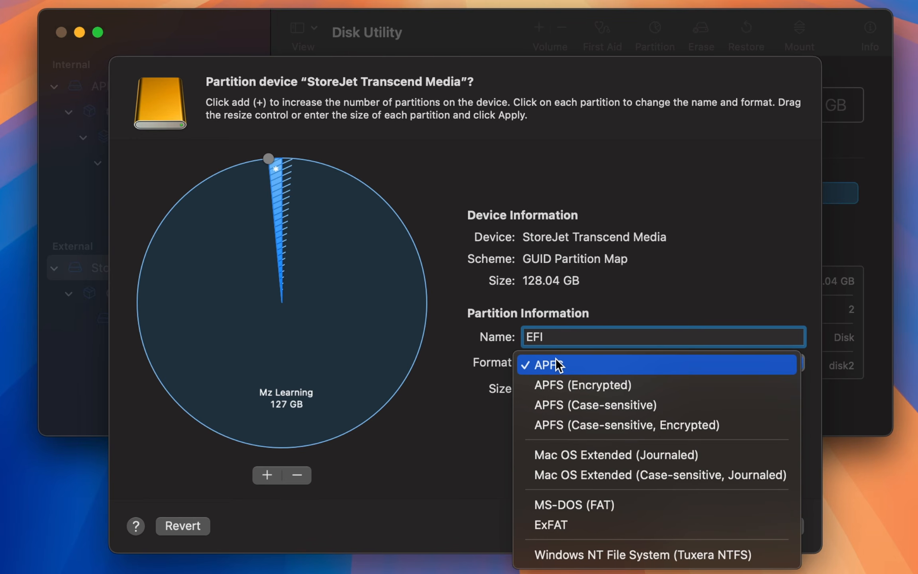
pyautogui.click(615, 506)
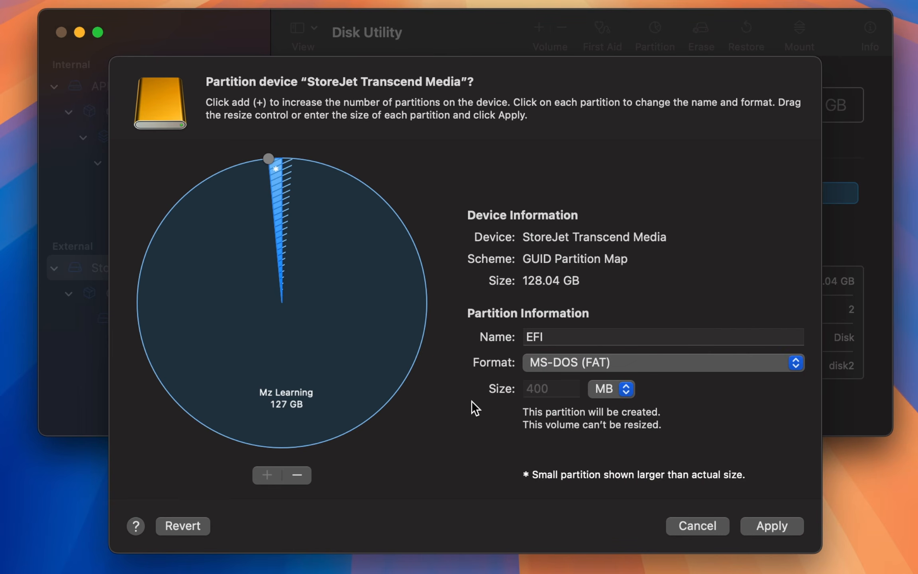
# Set the larger partition's format to ExFAT and name it Windows 11
pyautogui.click(384, 354)
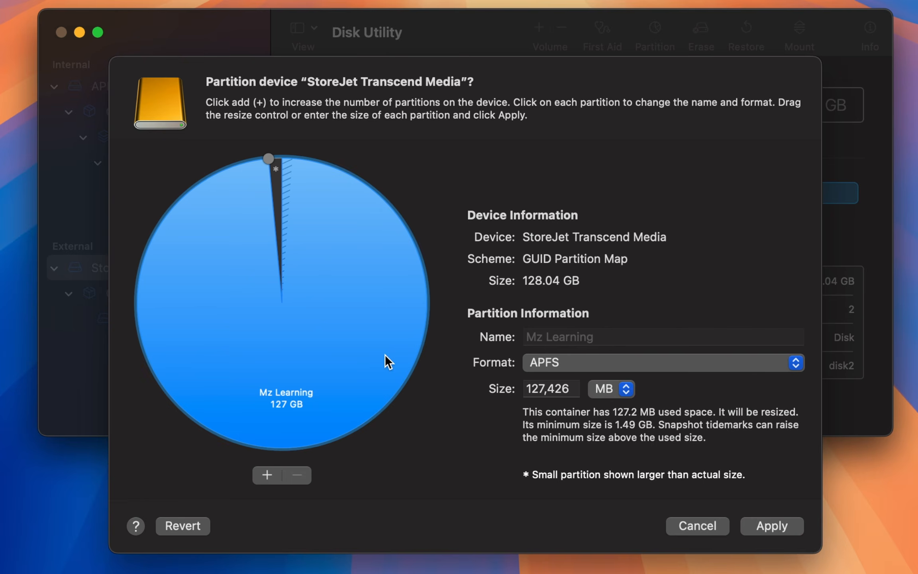
pyautogui.click(564, 362)
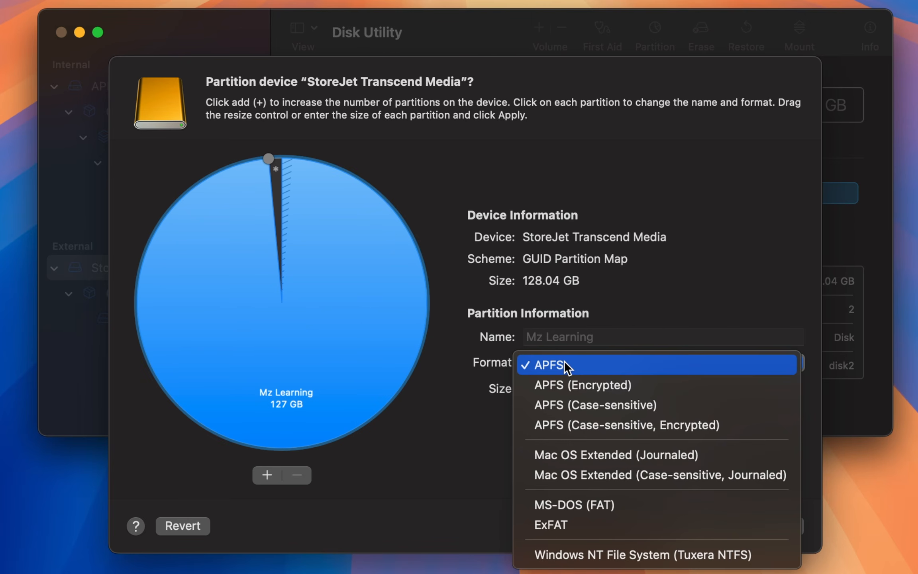
pyautogui.click(595, 519)
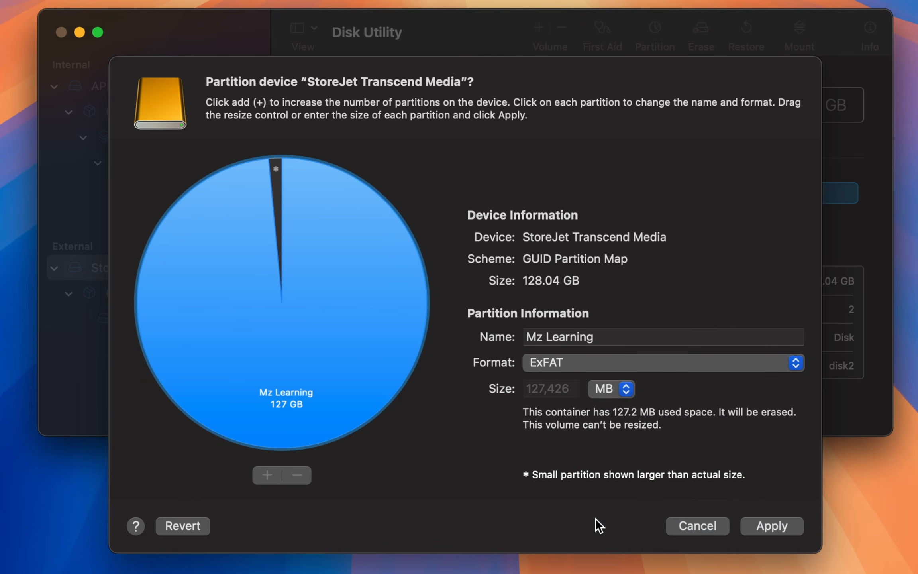
pyautogui.click(593, 337)
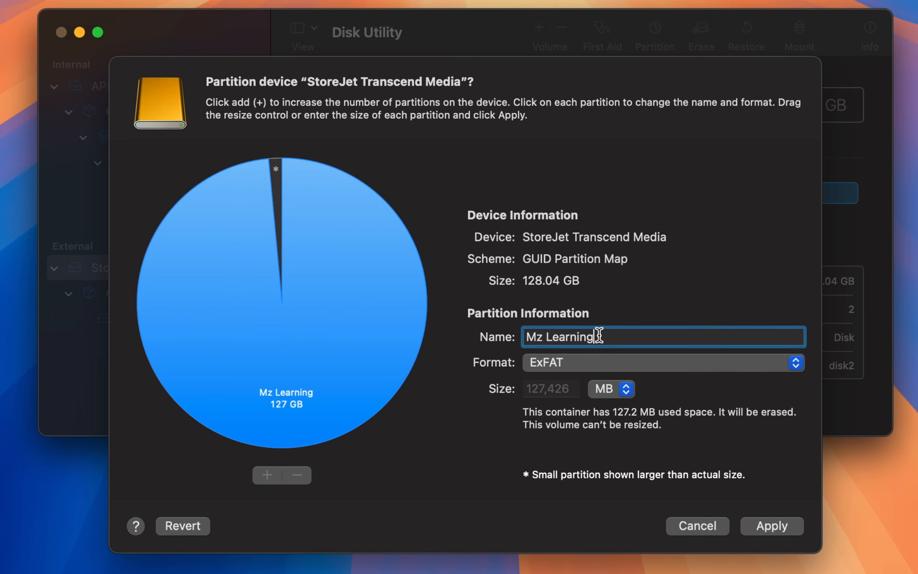
pyautogui.moveTo(594, 337); pyautogui.dragTo(510, 325)
pyautogui.write('Windows 11')
# Apply and confirm the partition changes to the external drive, and close Disk Utility when the operation finishes
pyautogui.click(787, 527)
pyautogui.click(539, 425)
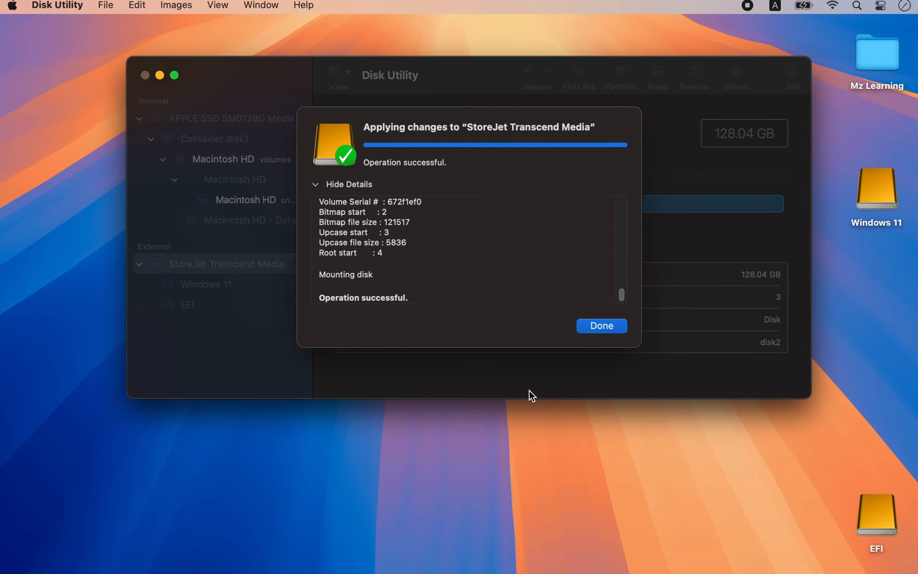
pyautogui.click(590, 326)
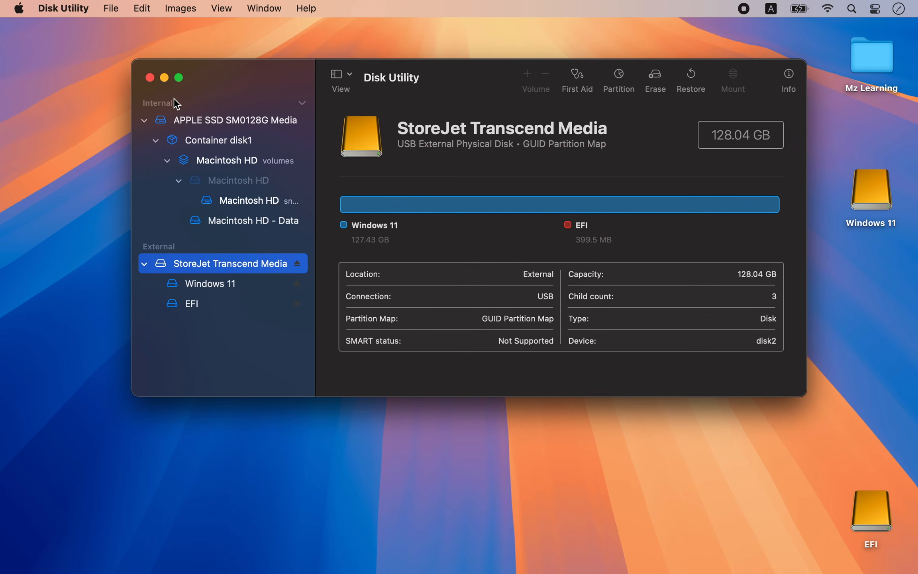
pyautogui.click(150, 77)
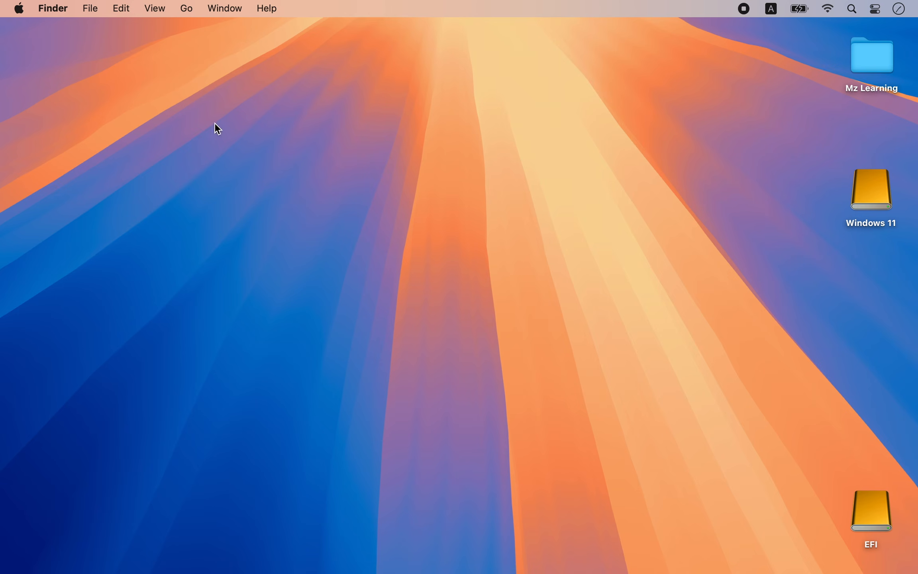
# Move the EFI drive icon to just below the Windows 11 drive on the desktop and open the Windows 11 drive
pyautogui.moveTo(853, 495); pyautogui.dragTo(861, 264)
pyautogui.doubleClick(863, 189)
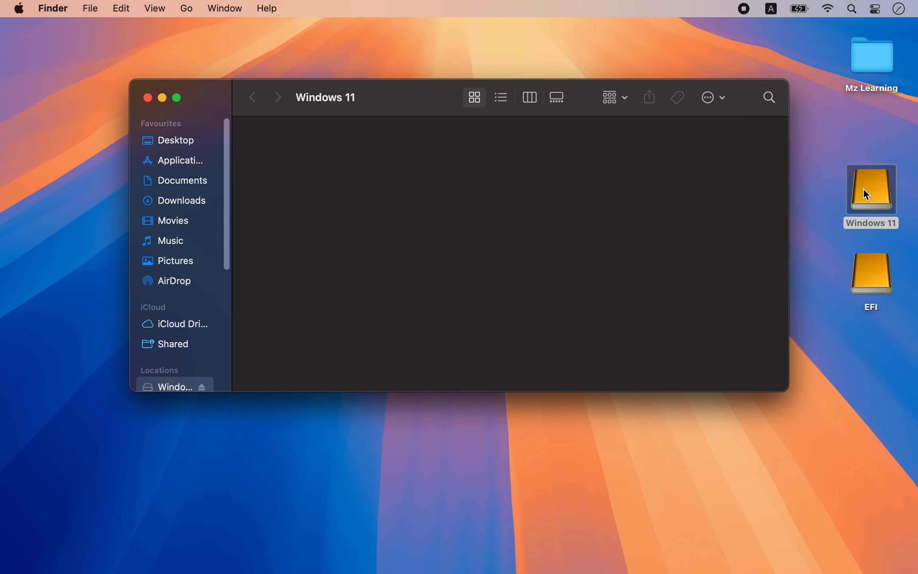
# Mount the Windows ISO from the Downloads folder and copy all of its files to the Windows 11 drive
pyautogui.moveTo(753, 570)
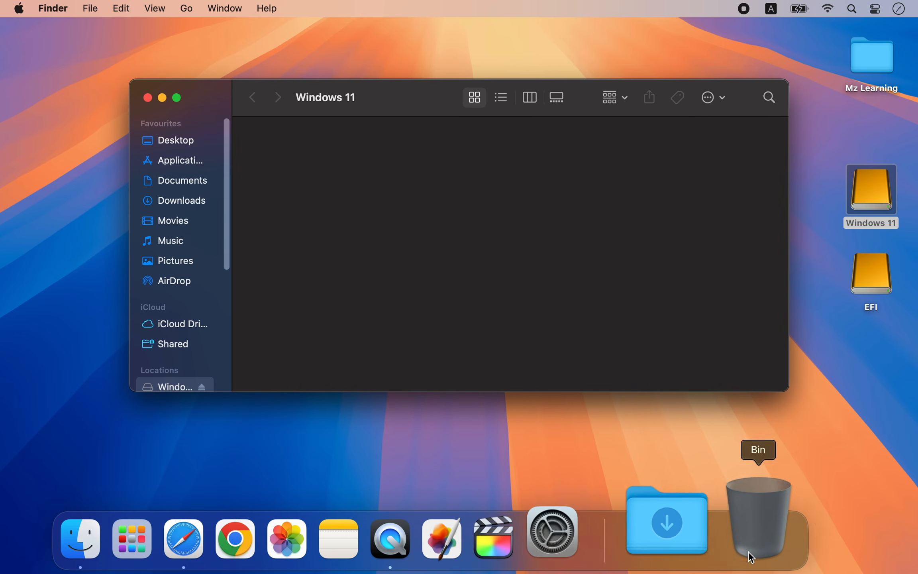
pyautogui.click(707, 540)
pyautogui.click(714, 443)
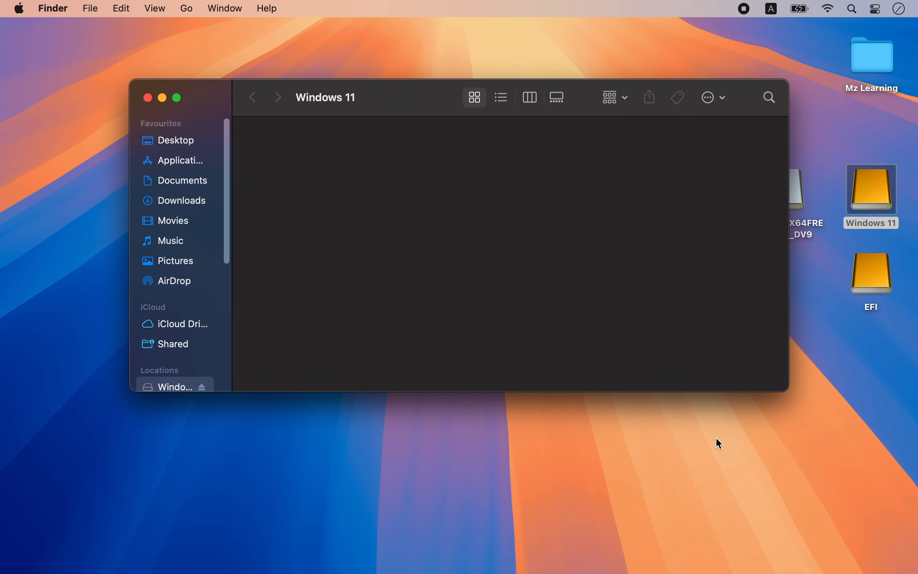
pyautogui.click(795, 209)
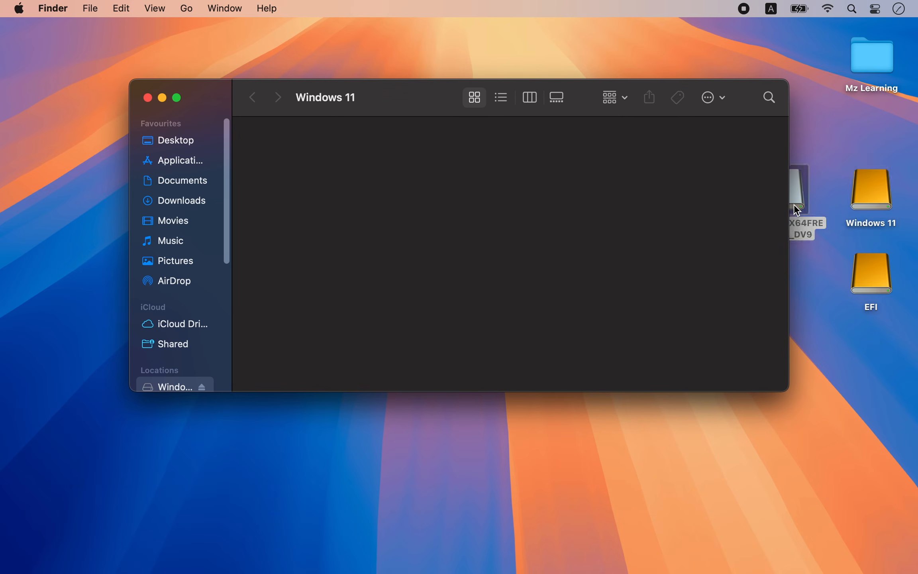
pyautogui.doubleClick(795, 209)
pyautogui.moveTo(644, 119); pyautogui.dragTo(653, 264)
pyautogui.moveTo(760, 418); pyautogui.dragTo(307, 194)
pyautogui.click(169, 256)
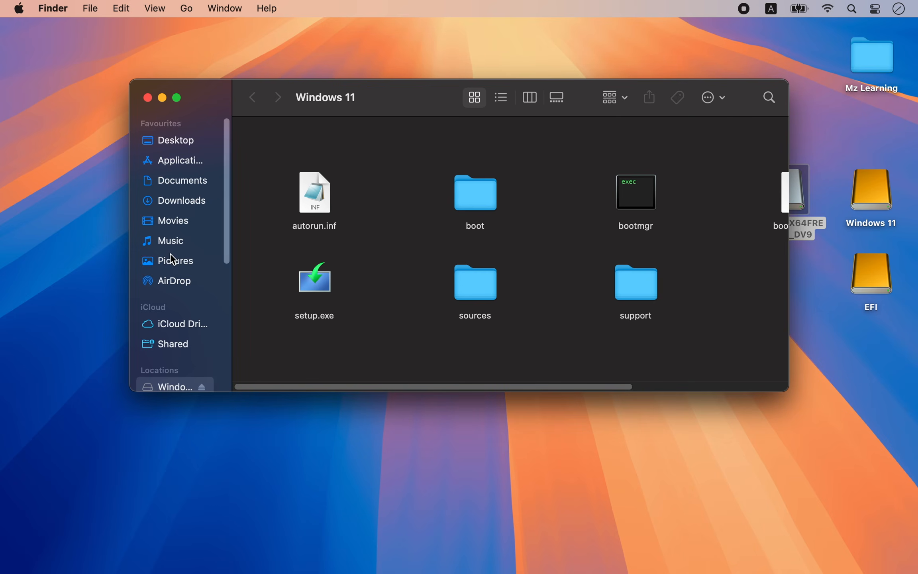
# Close the Windows 11 drive window and eject the CCCOMA_X64FRE_EN-US_DV9 disk image
pyautogui.click(150, 97)
pyautogui.rightClick(770, 198)
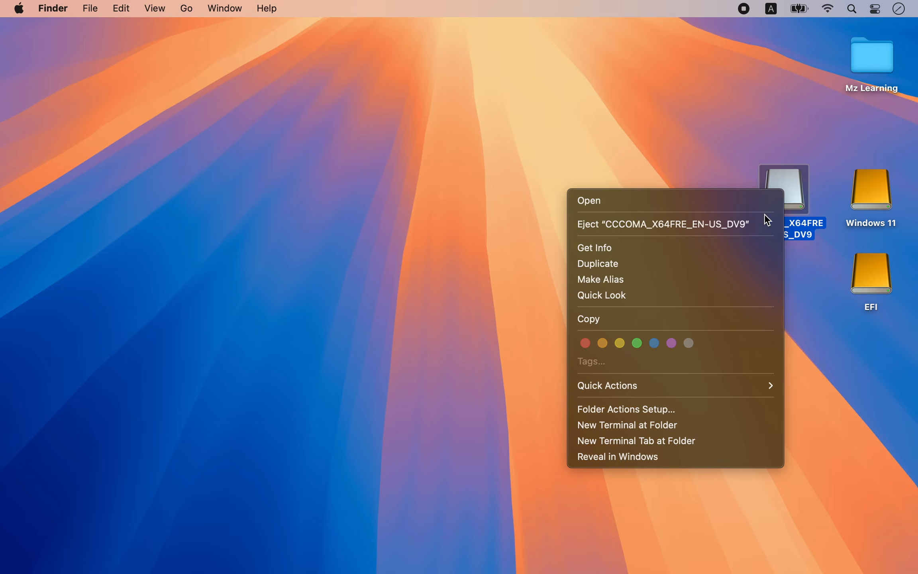
pyautogui.click(763, 221)
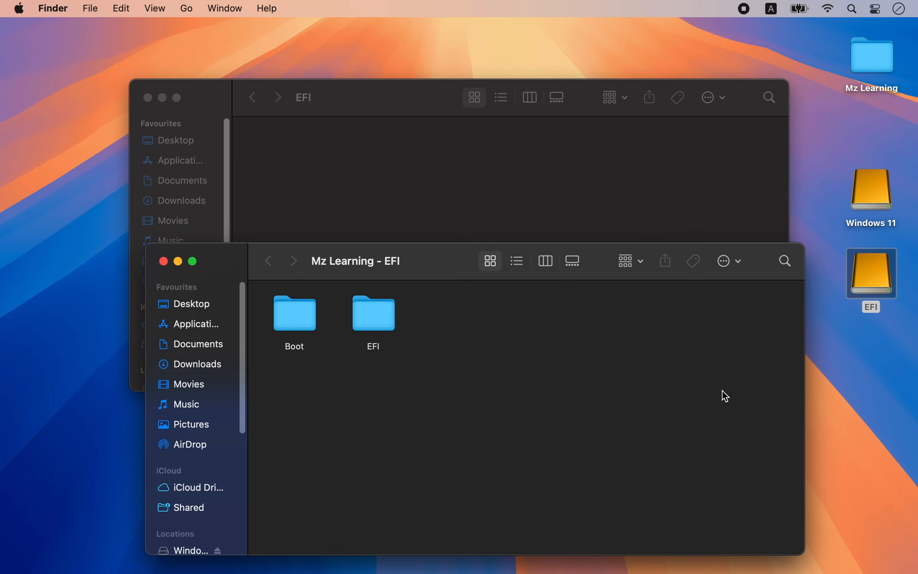
# Copy the Boot and EFI folders from the "Mz Learning - EFI" folder to the EFI drive and close the source folder
pyautogui.moveTo(444, 369); pyautogui.dragTo(325, 198)
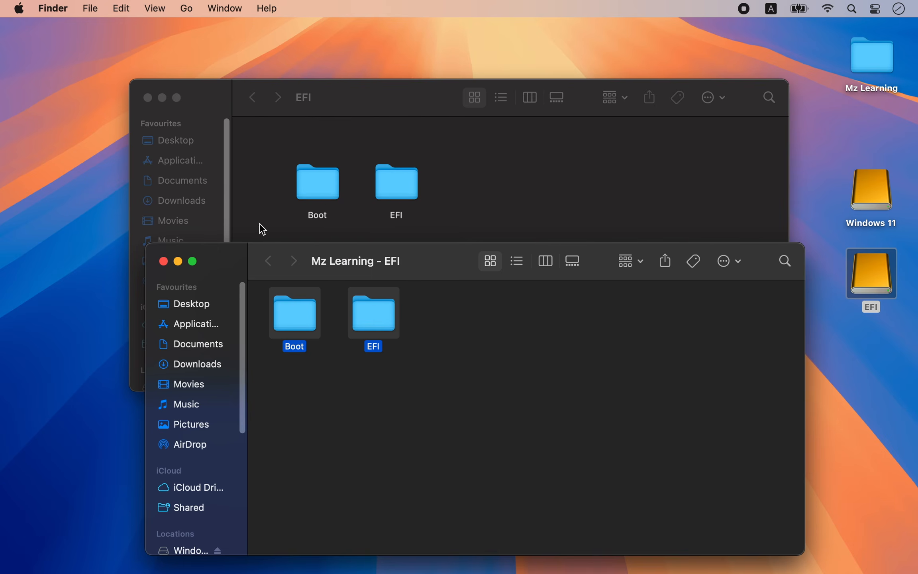
pyautogui.click(163, 261)
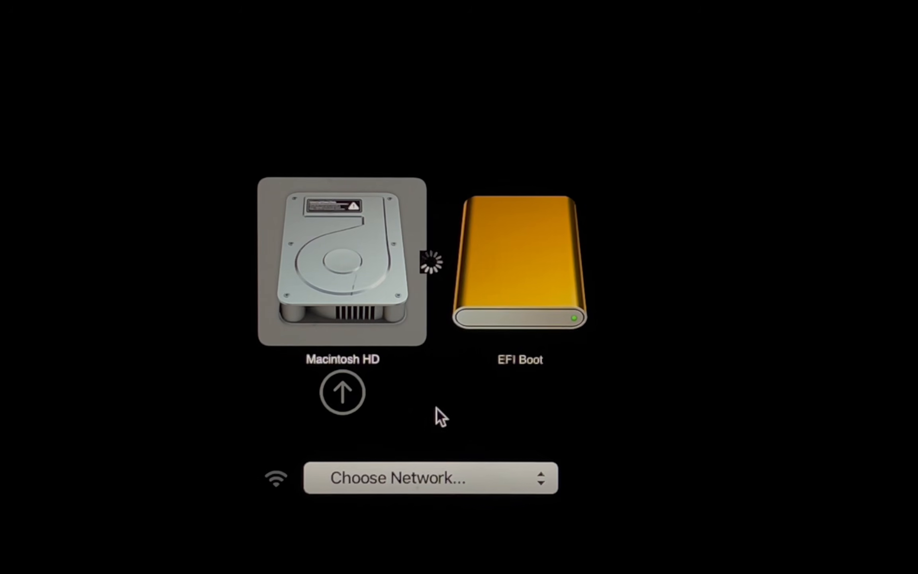
# Boot the Mac from EFI Boot and start the Windows installation with English (United States) and the US keyboard
pyautogui.press('Right')
pyautogui.press('Return')
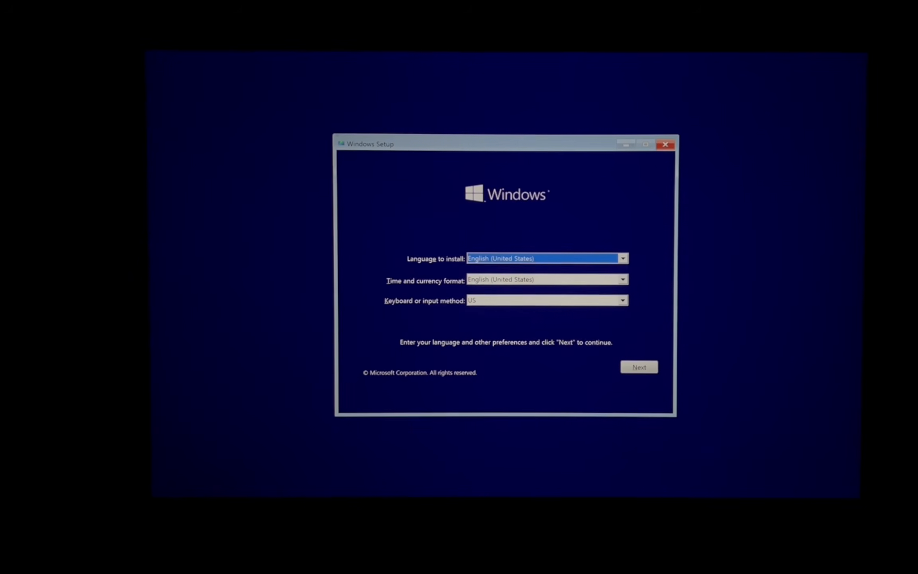
pyautogui.click(640, 370)
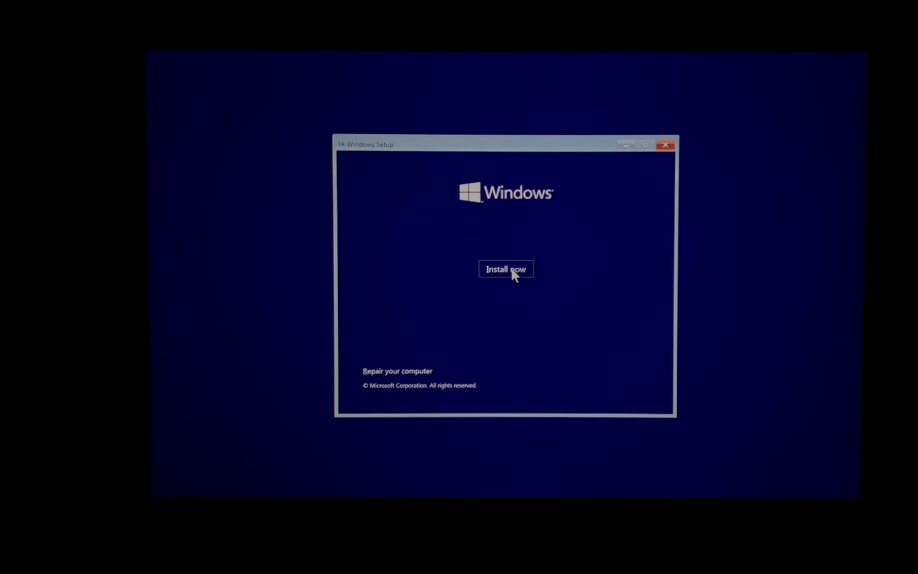
pyautogui.click(513, 271)
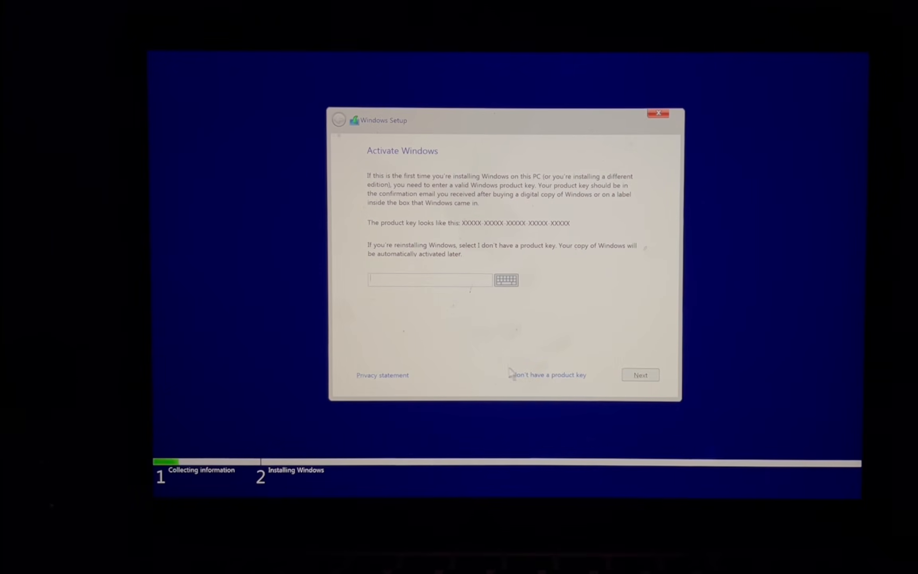
# Continue Windows Setup without a product key and select Windows 10 Pro as the operating system to install
pyautogui.click(549, 373)
pyautogui.click(407, 240)
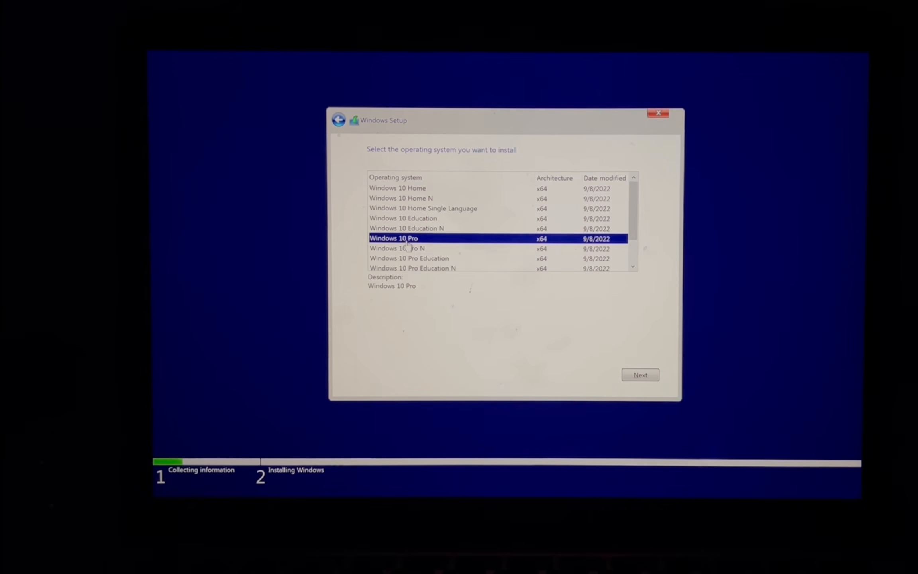